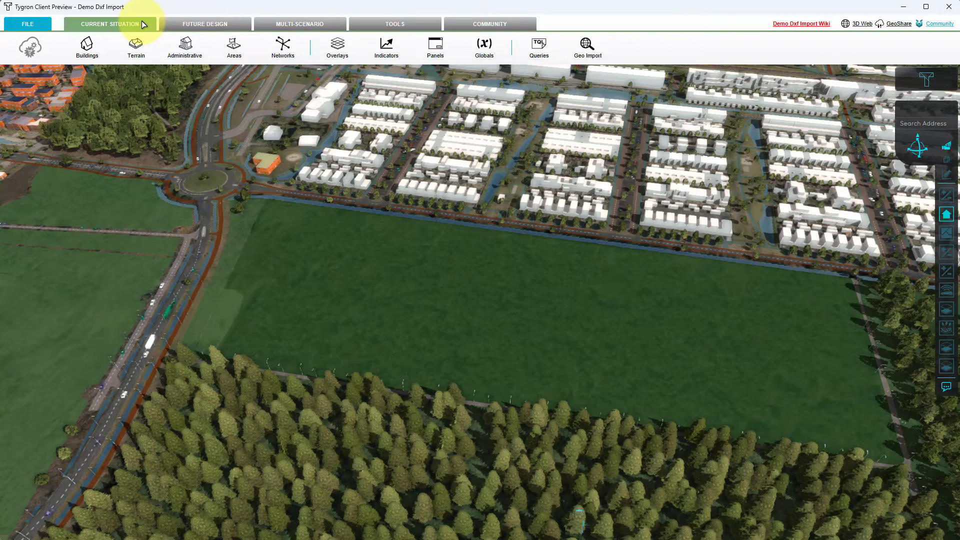
Add a building geo plugin named Buildings and disable its use for new projects.
click(404, 24)
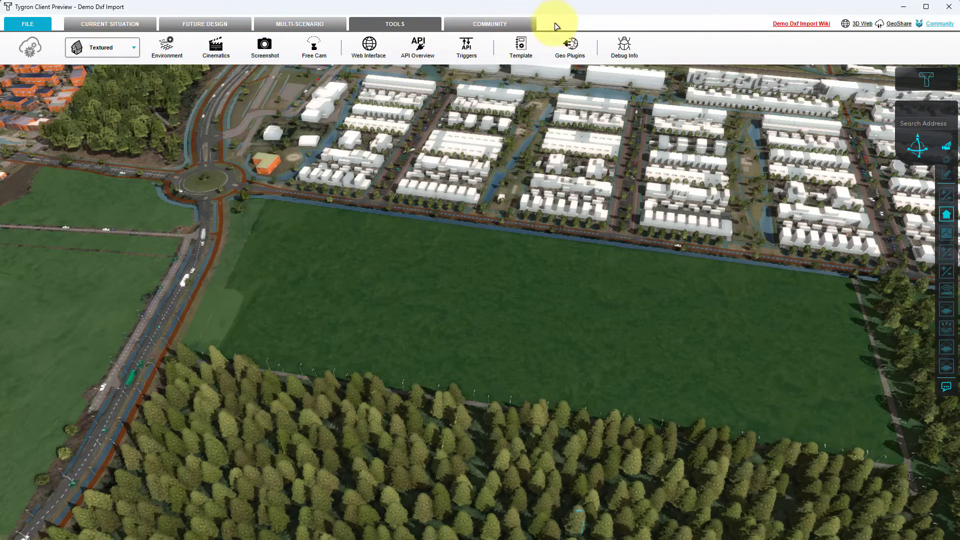
click(572, 47)
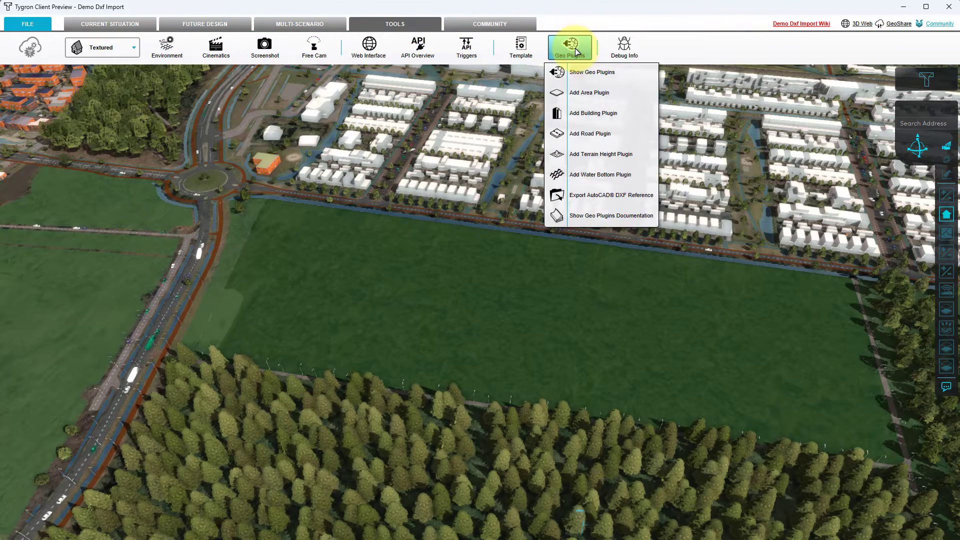
click(574, 114)
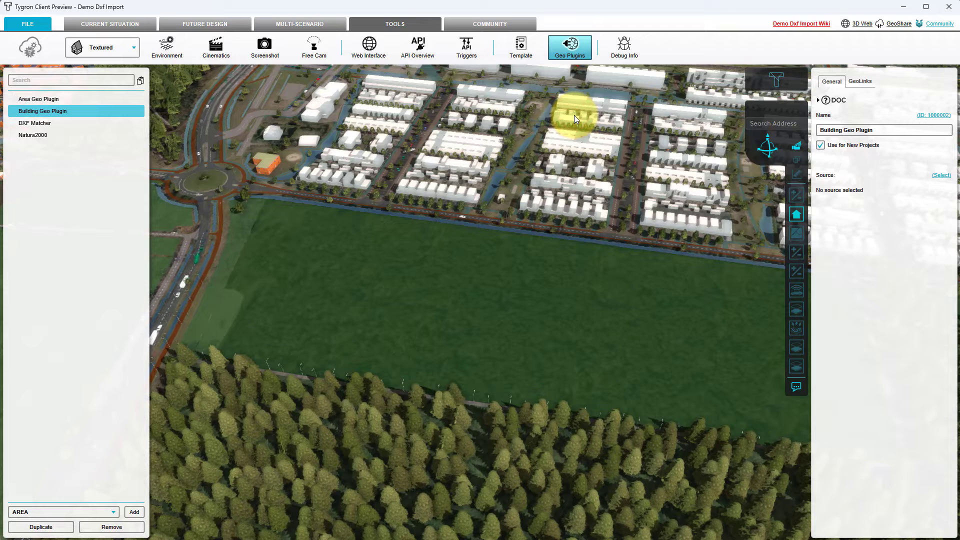
click(884, 128)
drag(884, 129, 813, 131)
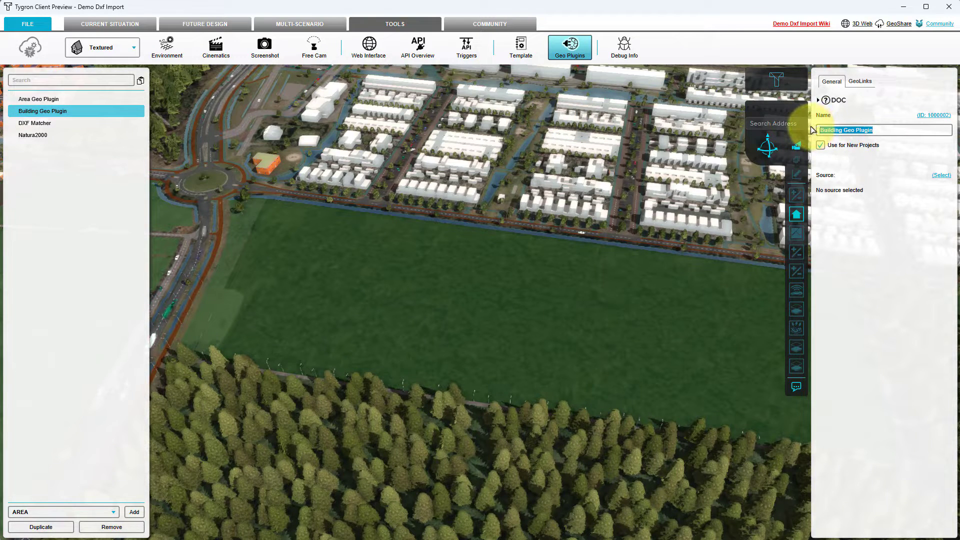
text(Buildings)
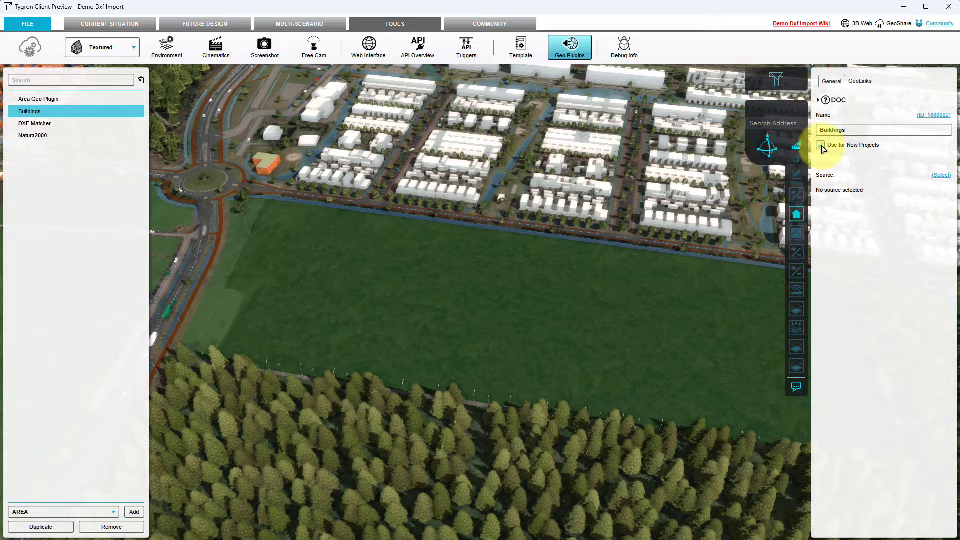
click(821, 146)
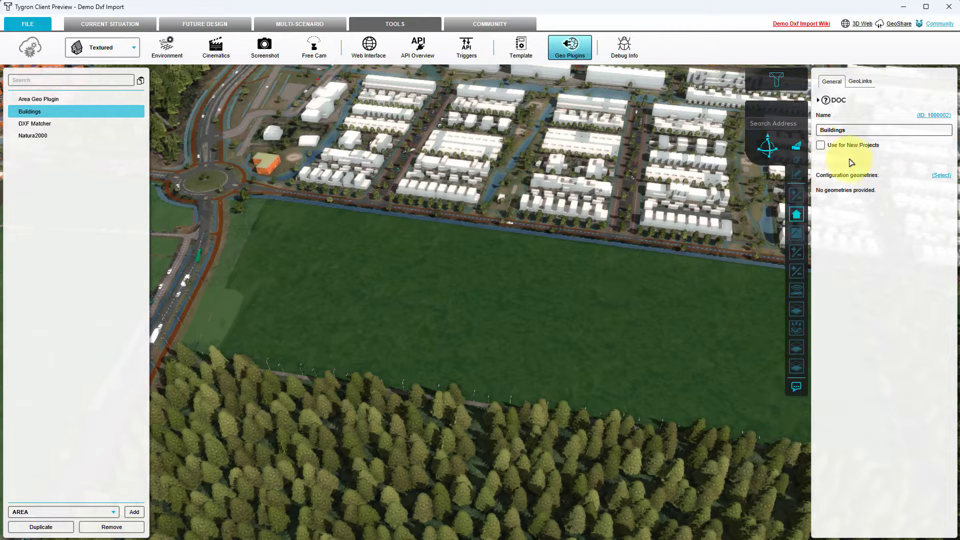
Start selecting the plugin's configuration geometries through the Source Wizard, with inspecting a local AutoCAD DXF file as import method.
click(941, 176)
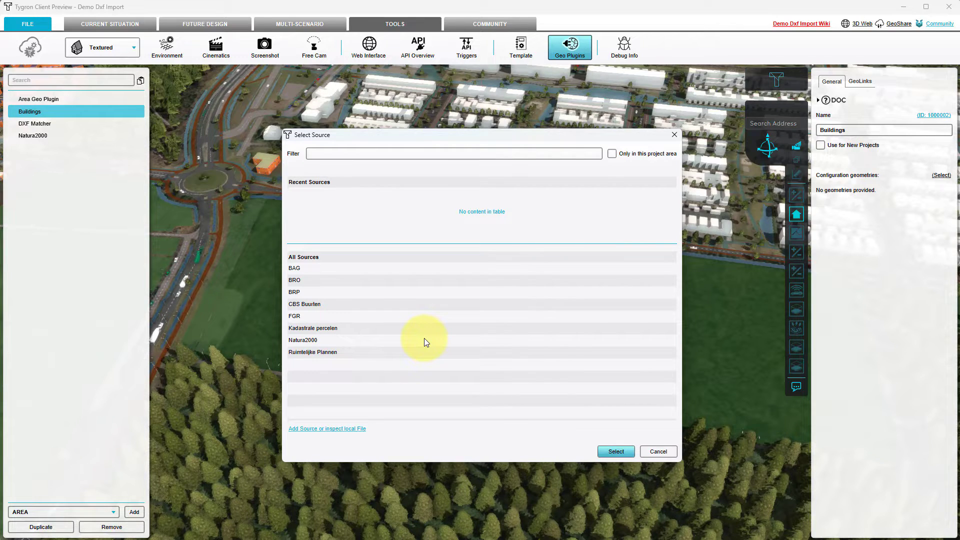
click(353, 430)
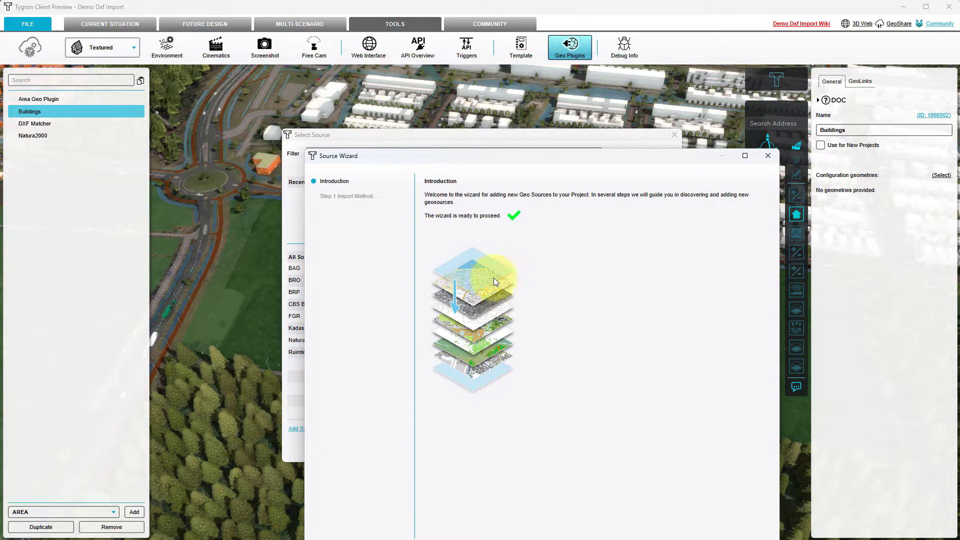
drag(528, 157, 442, 89)
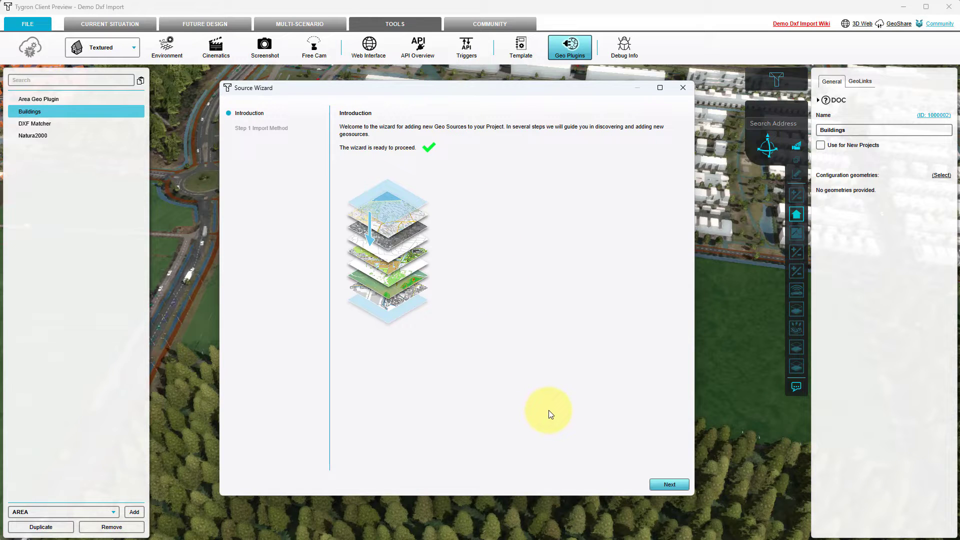
click(667, 484)
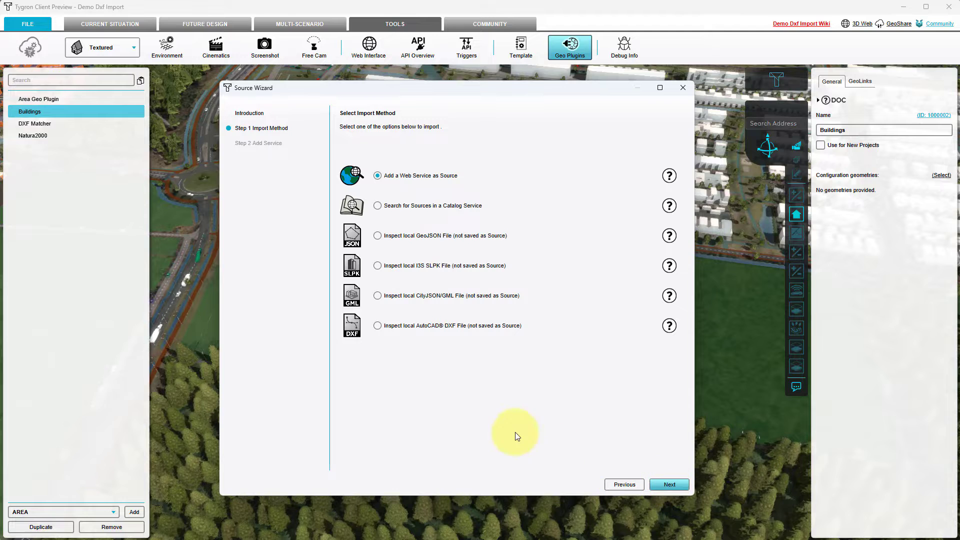
click(377, 326)
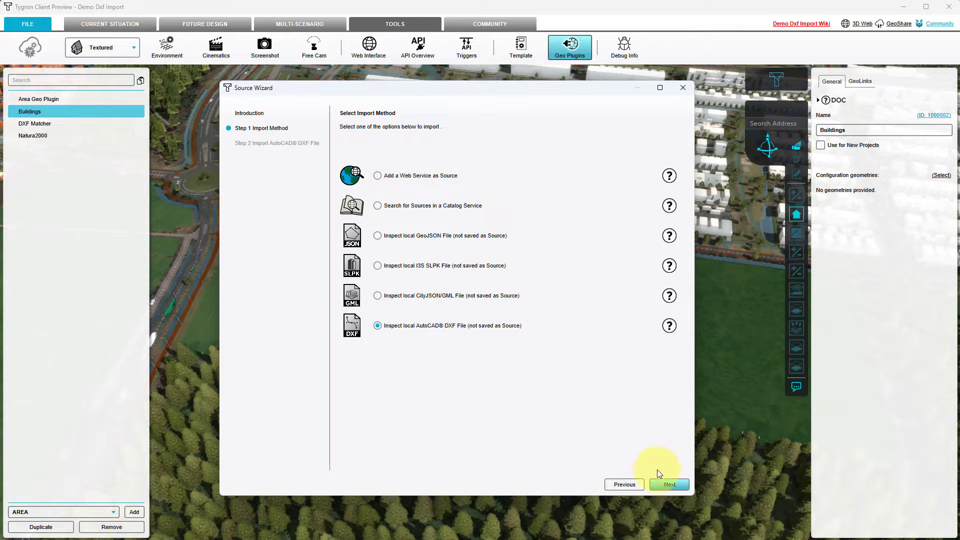
click(669, 484)
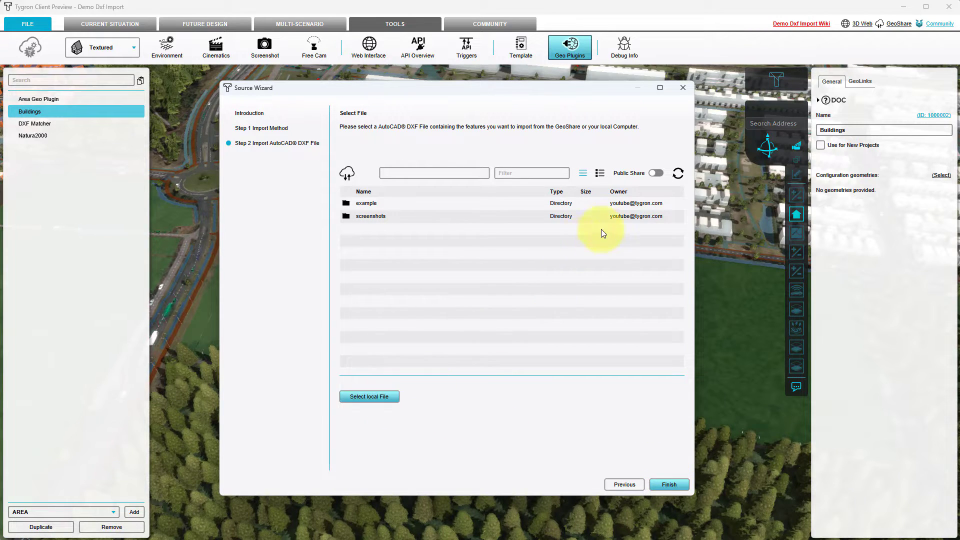
Import the geometries from demo_dxf_import.dxf in the public share's demo_dxf folder and finish the wizard.
click(662, 176)
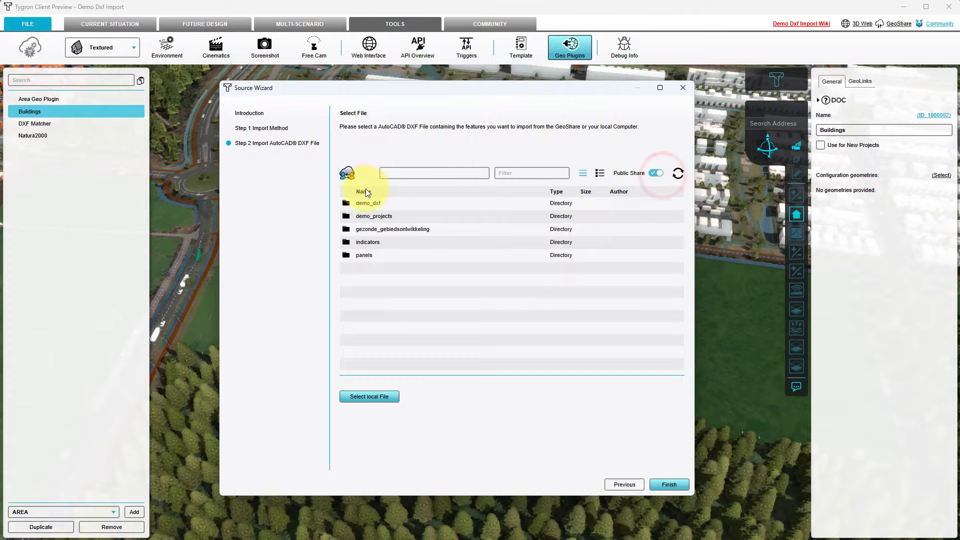
double_click(362, 204)
click(362, 204)
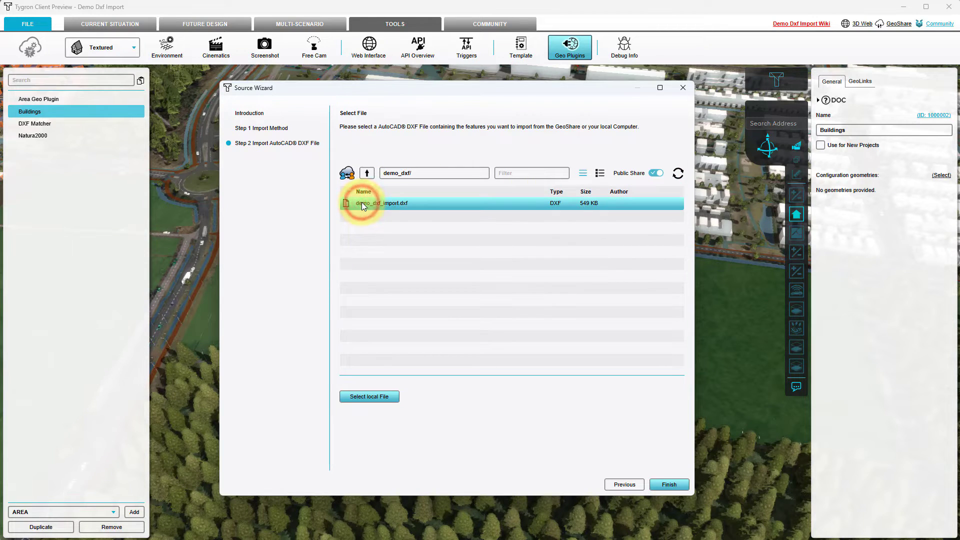
click(670, 488)
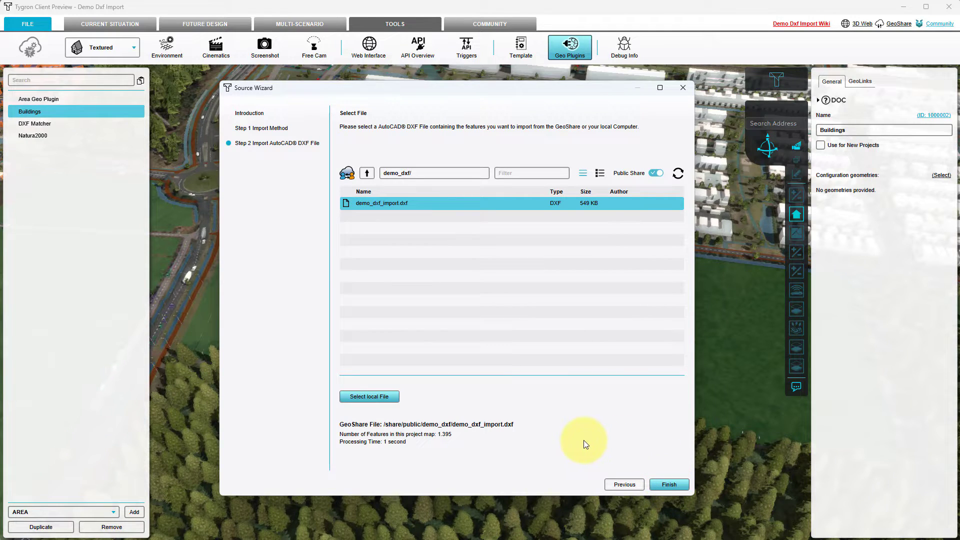
click(661, 483)
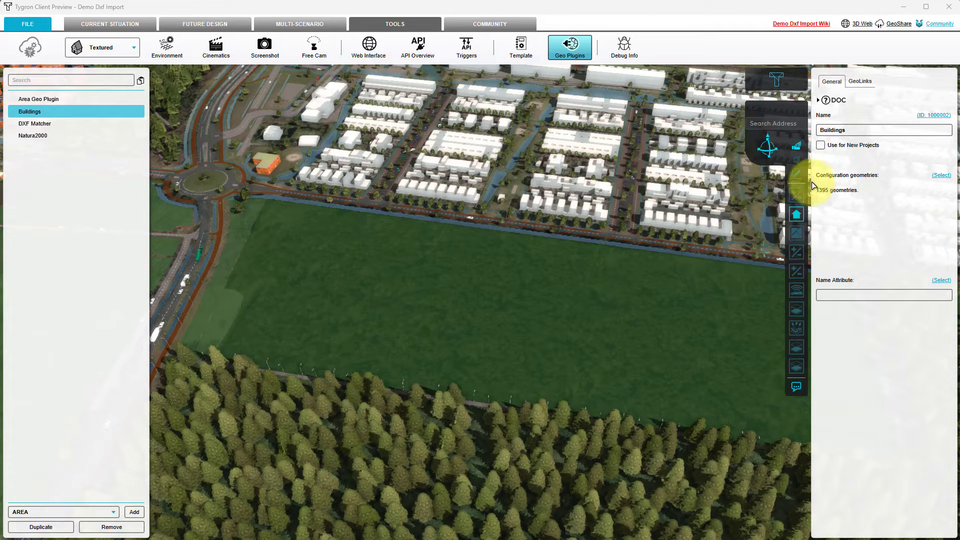
Add a GeoLink to the Buildings plugin and assign it the Nature function Default deciduous trees.
click(858, 81)
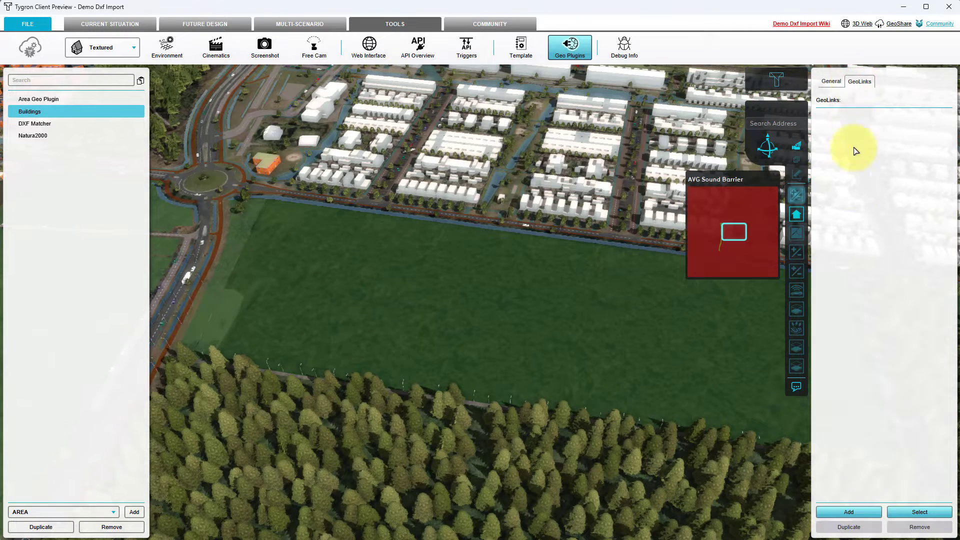
click(849, 512)
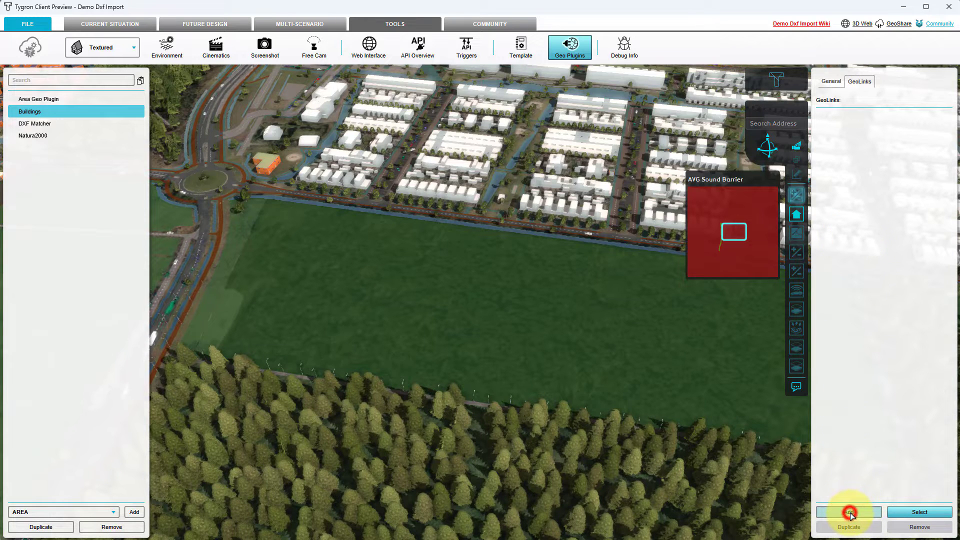
click(842, 116)
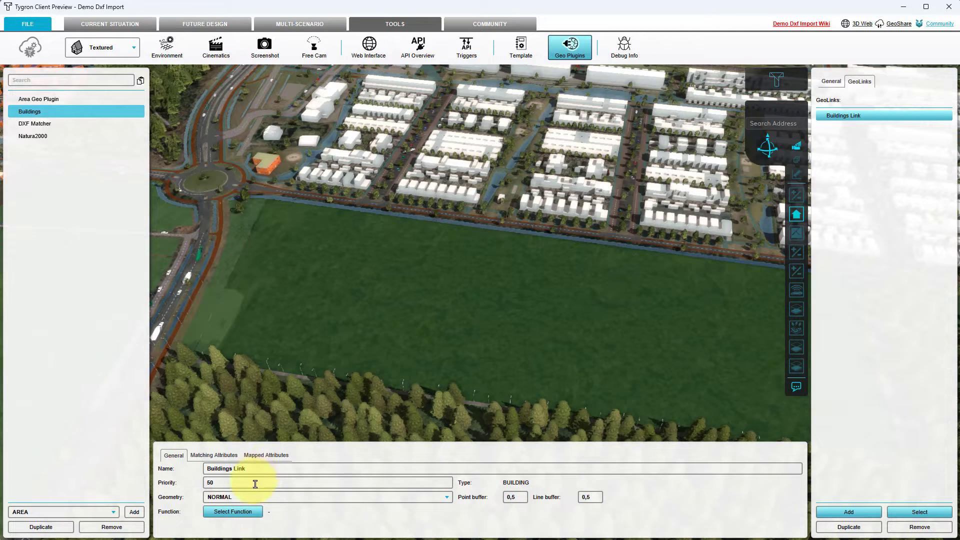
click(235, 512)
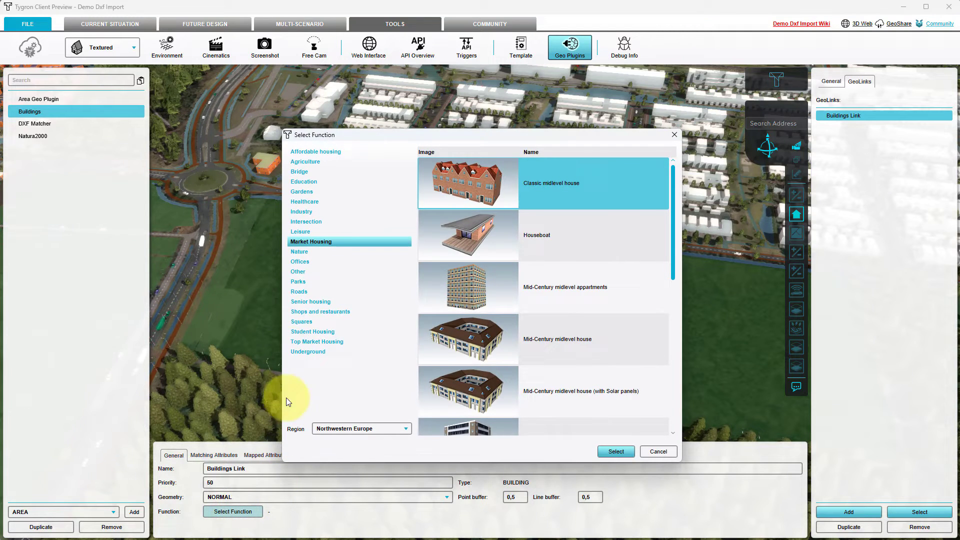
click(296, 253)
click(546, 279)
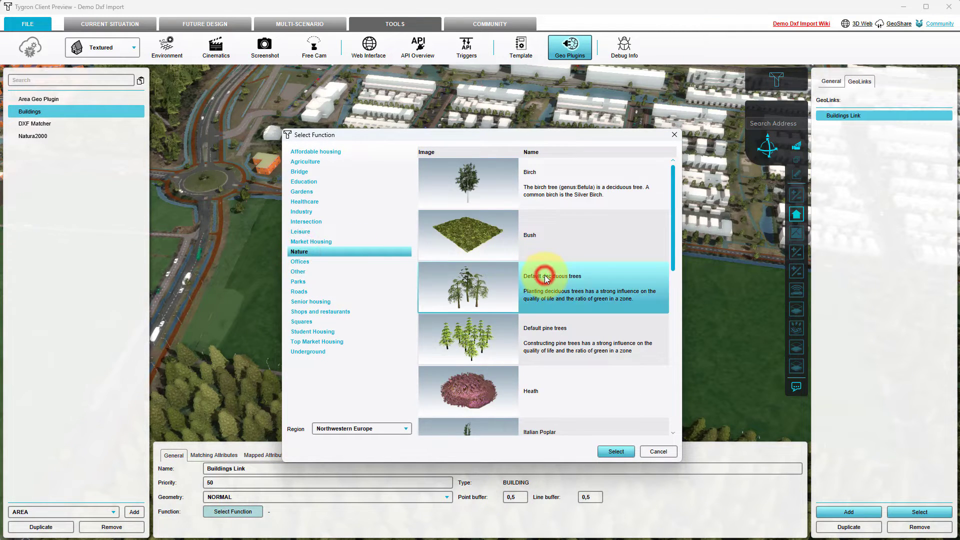
click(612, 452)
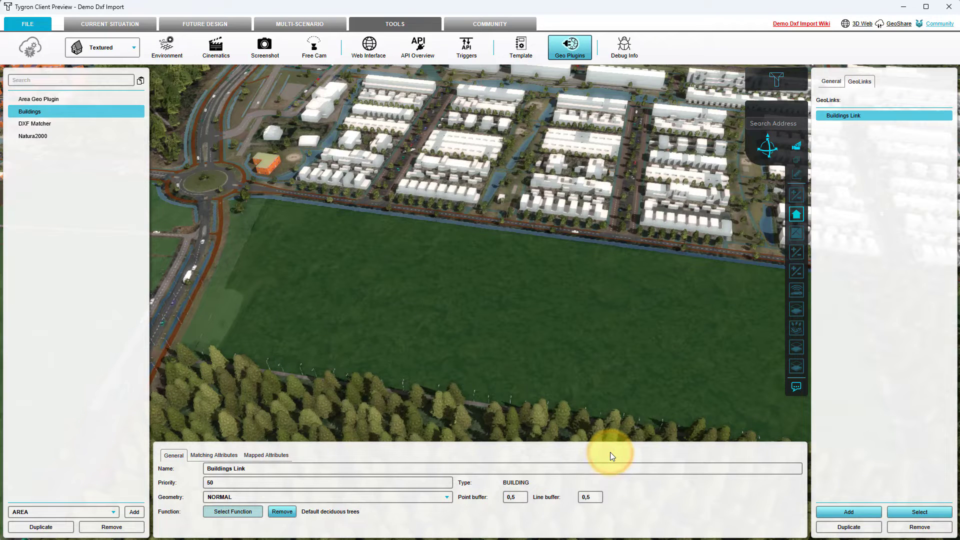
Rename the new GeoLink as Trees.
triple_click(268, 472)
text(Trees)
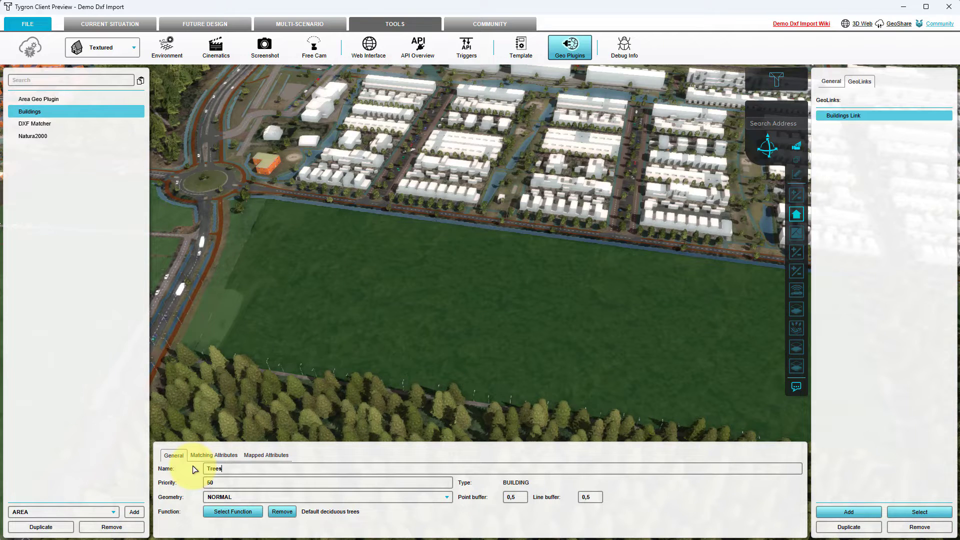
key(Return)
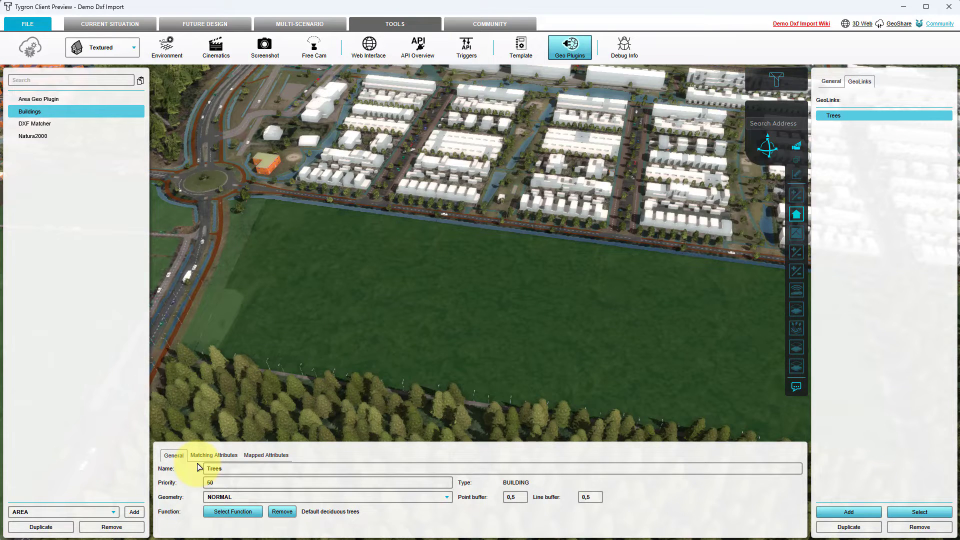
Add LAYER as a matching attribute of the Trees GeoLink.
click(206, 456)
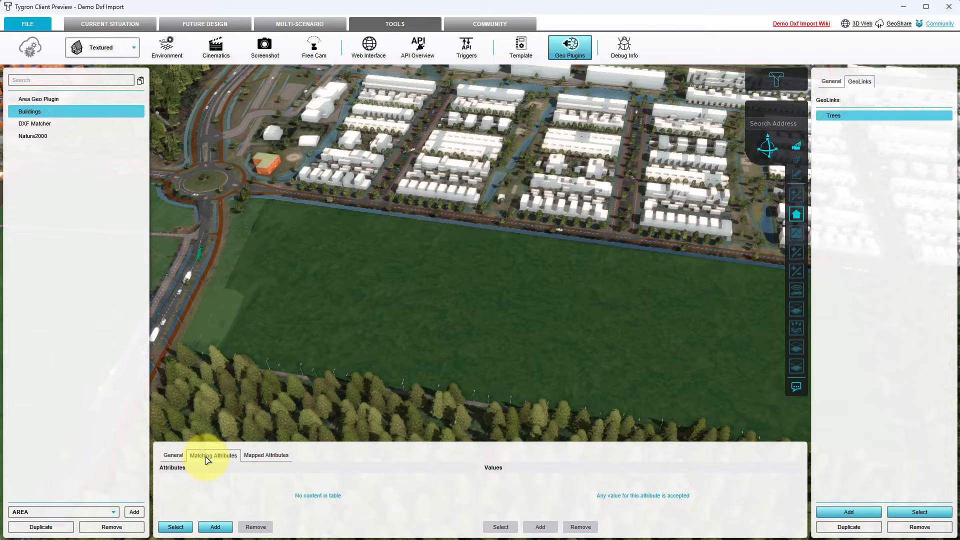
click(172, 527)
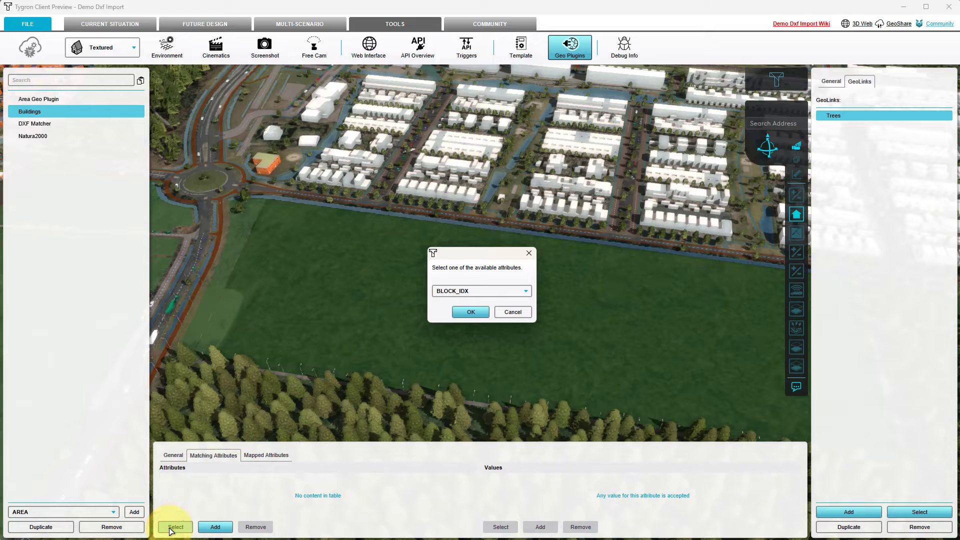
click(504, 292)
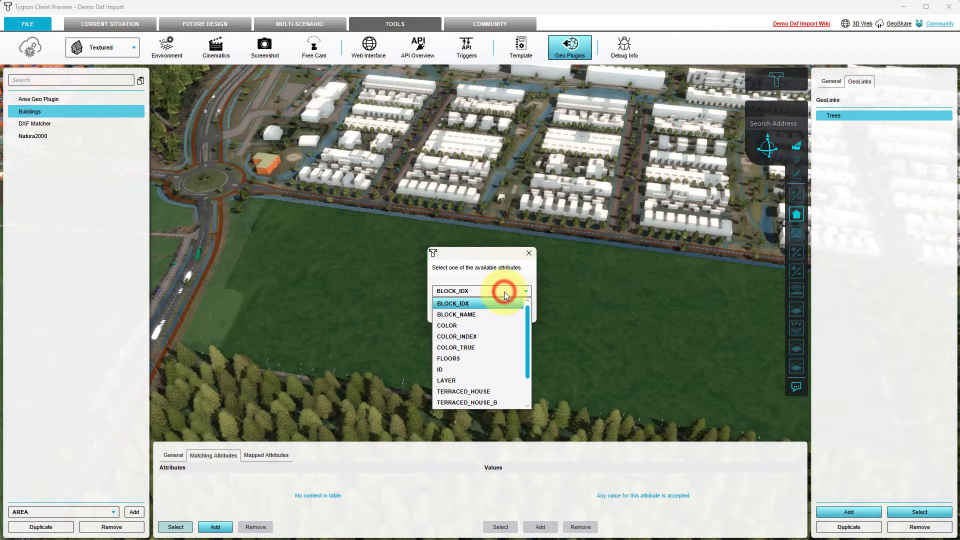
scroll(504, 345, down, 1)
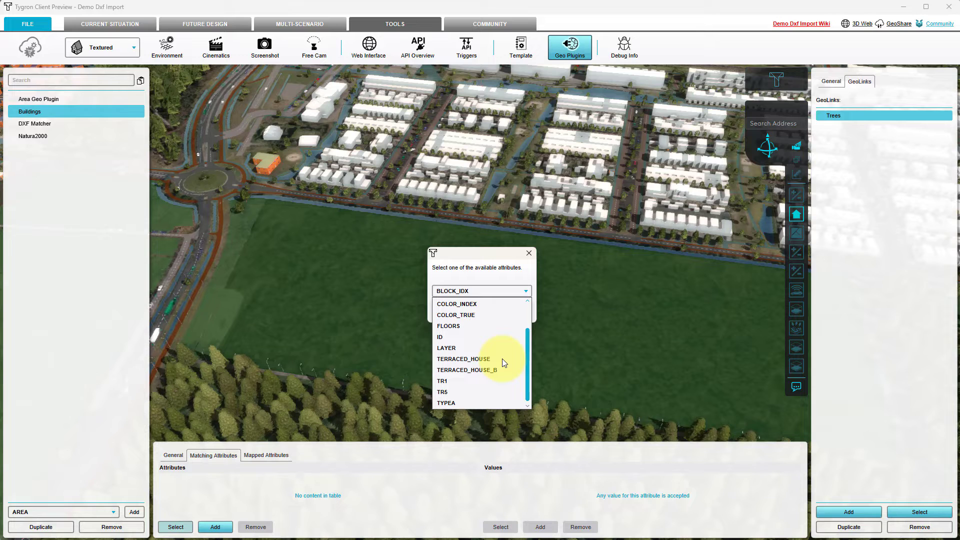
click(452, 349)
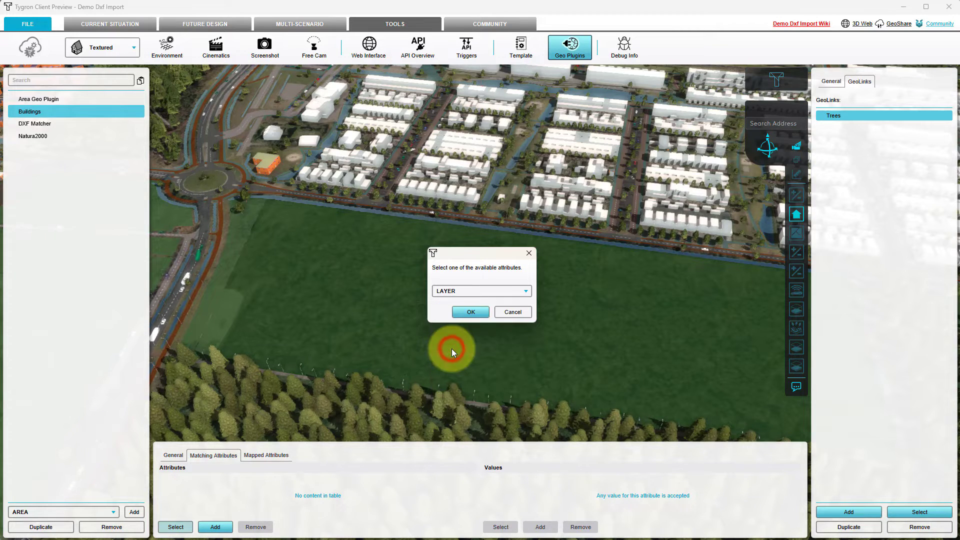
click(466, 311)
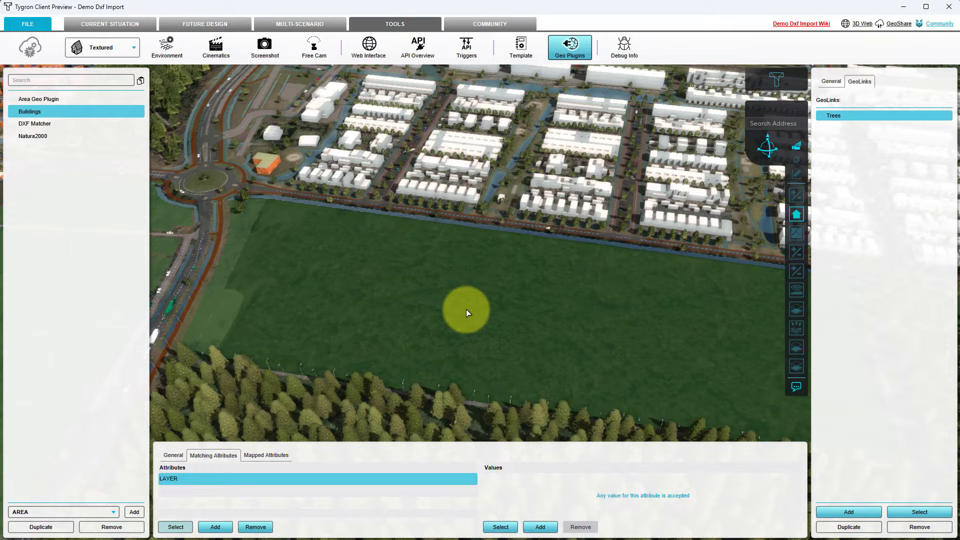
Restrict the LAYER matching attribute to the available value trees.
click(495, 527)
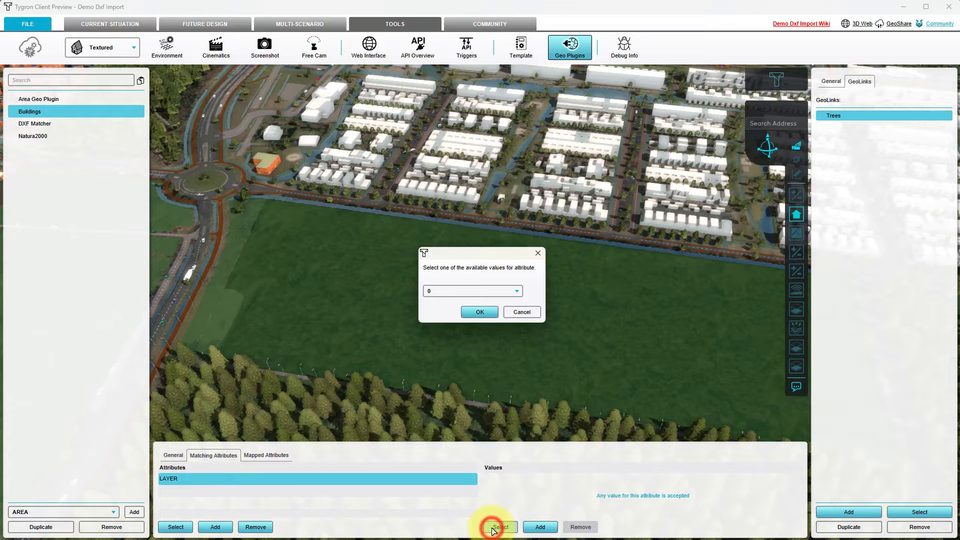
click(487, 292)
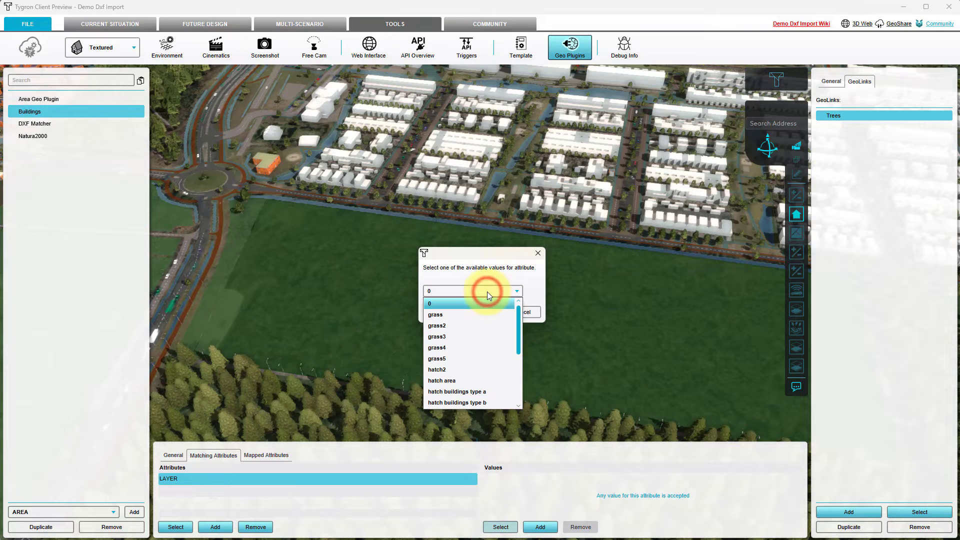
scroll(488, 313, down, 3)
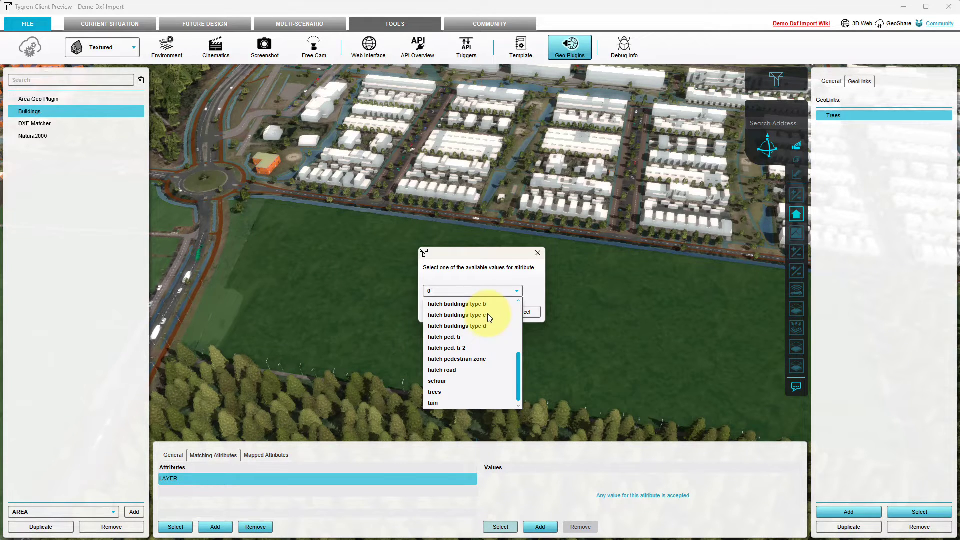
click(435, 393)
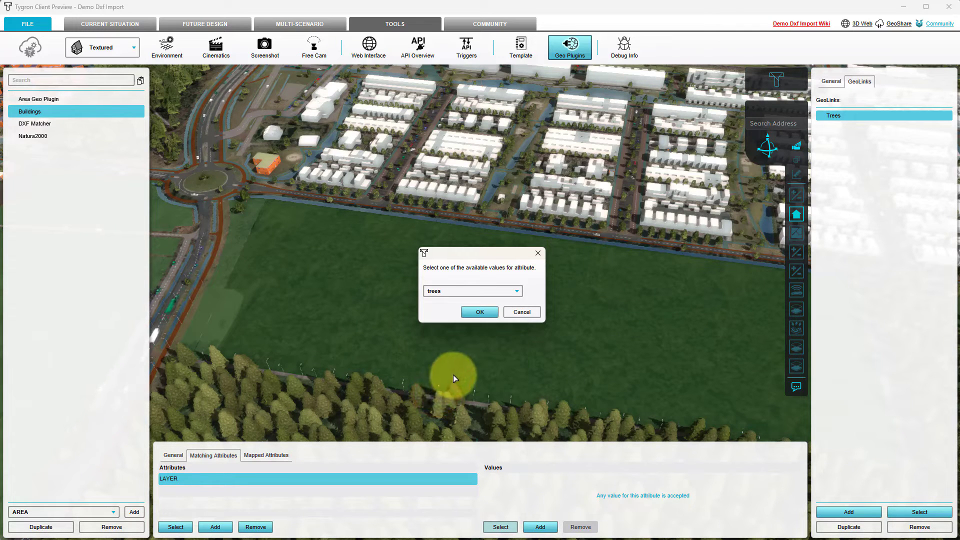
click(481, 315)
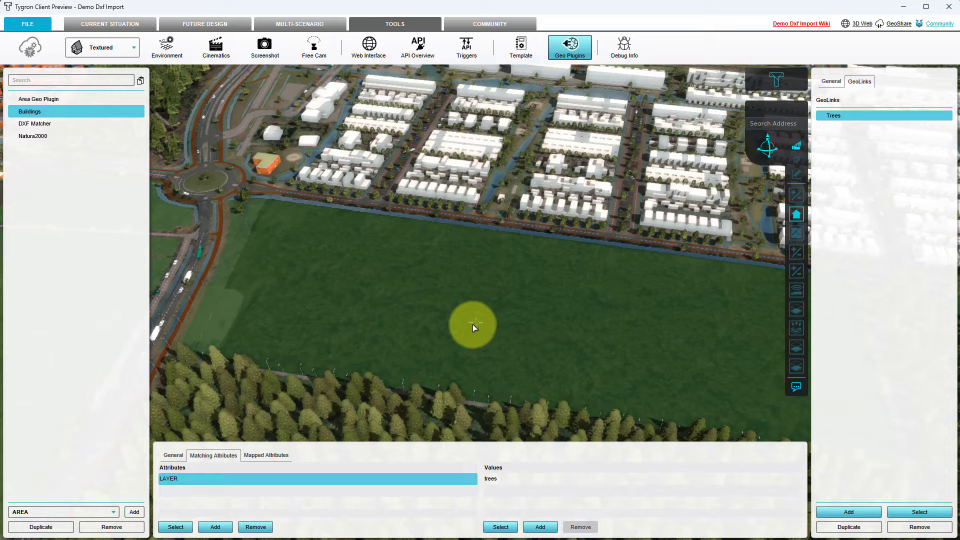
Add COLOR_TRUE as a second matching attribute of the Trees GeoLink.
click(181, 527)
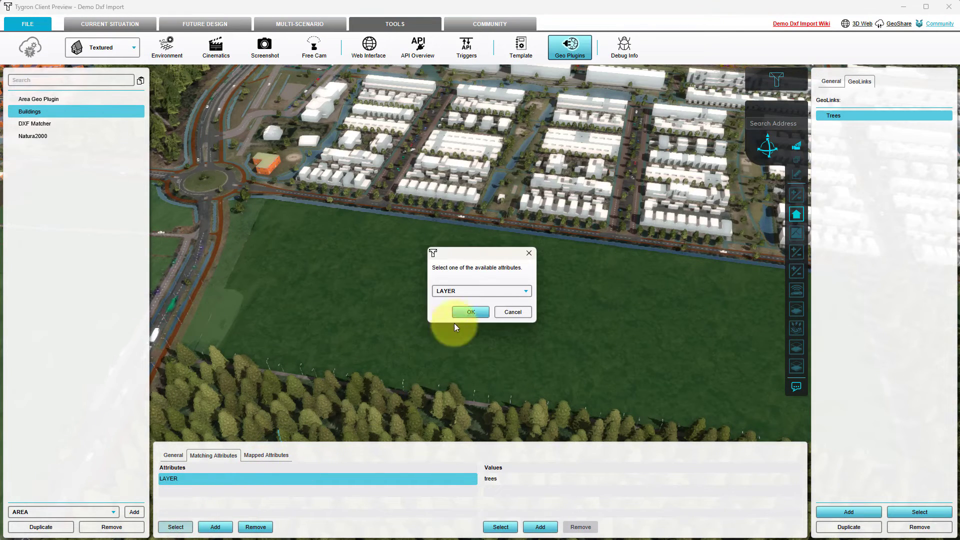
click(471, 292)
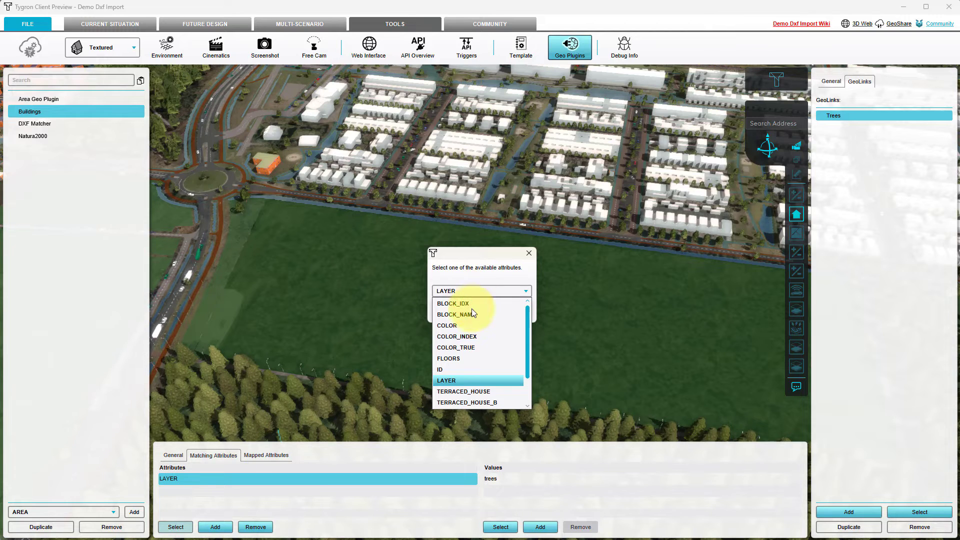
click(466, 348)
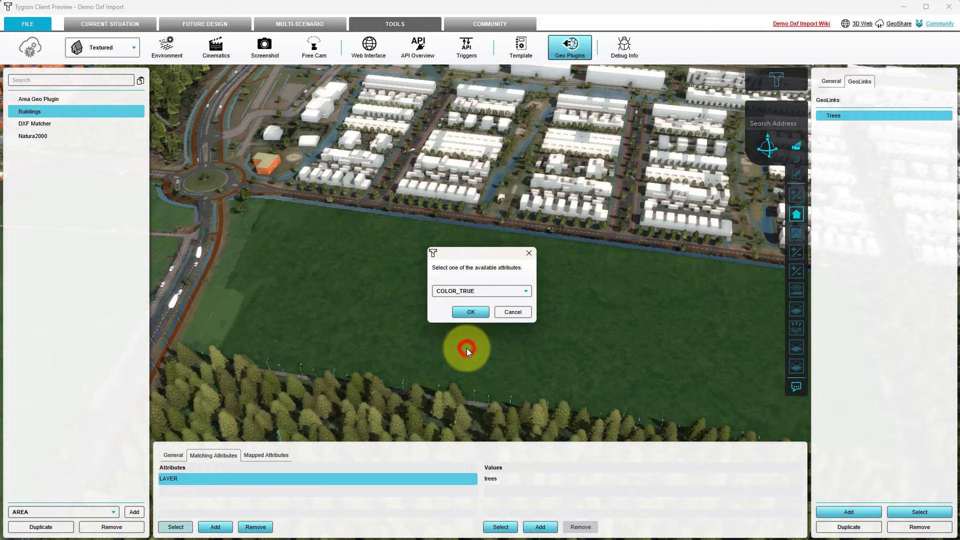
click(471, 313)
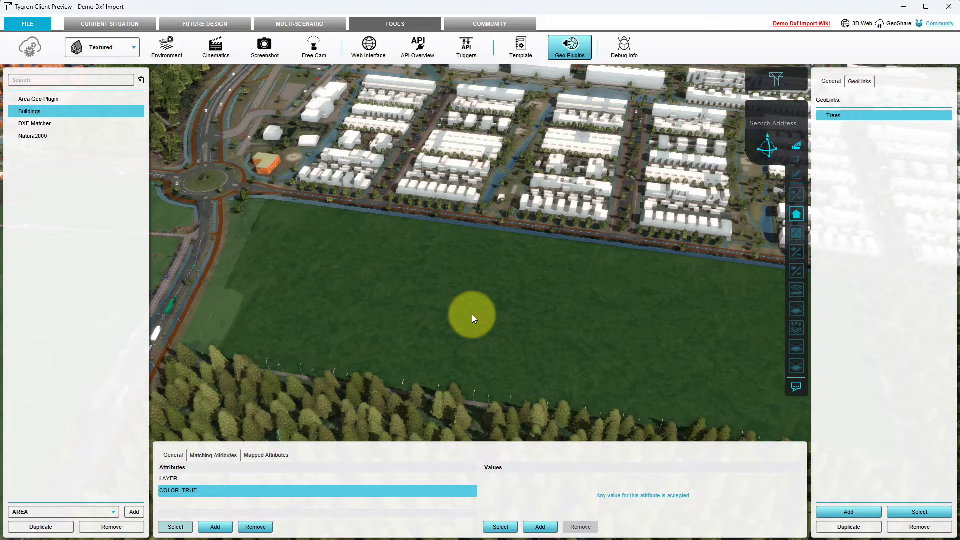
click(501, 527)
click(484, 291)
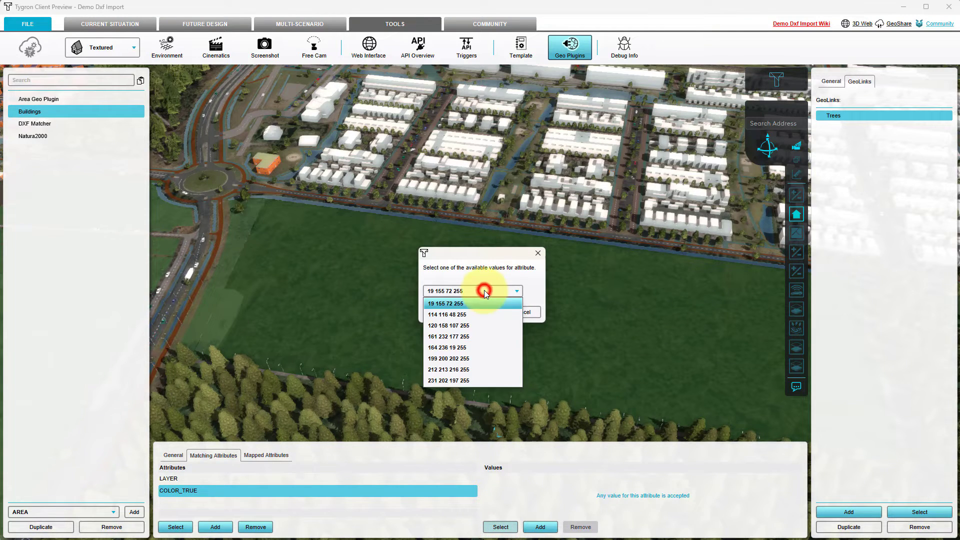
click(466, 302)
click(473, 311)
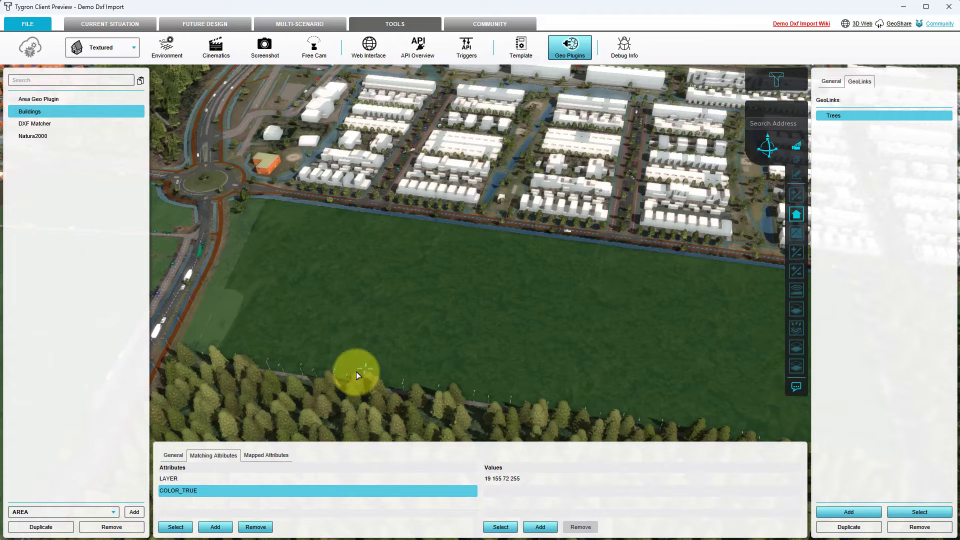
Add COLOR_TRUE as a mapped attribute of the Trees GeoLink and rename it to GEOMETRY_COLOR.
click(280, 453)
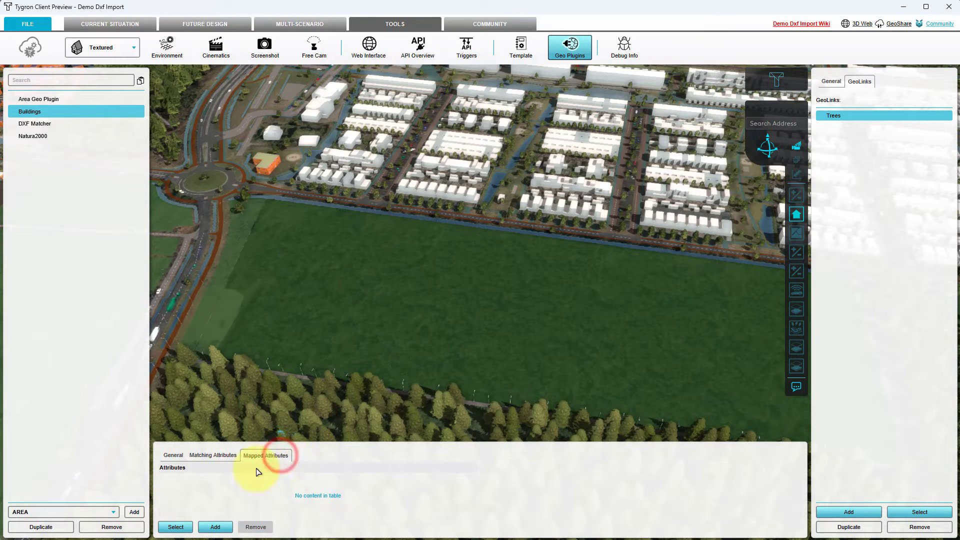
click(185, 525)
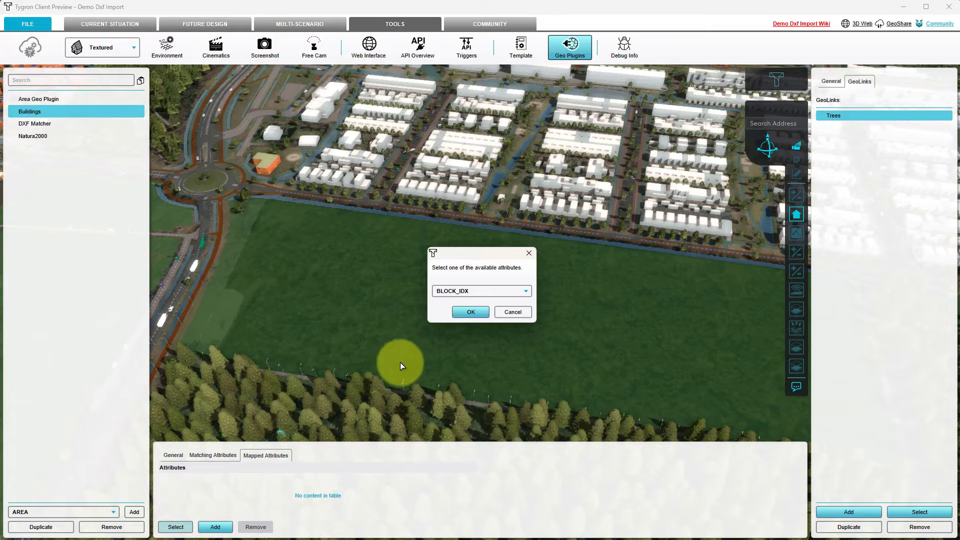
click(464, 291)
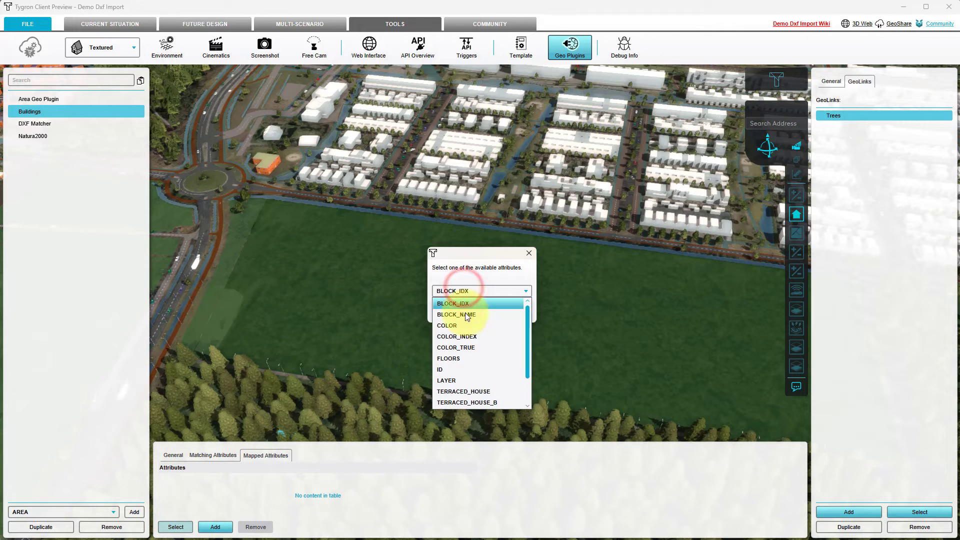
click(465, 347)
click(476, 311)
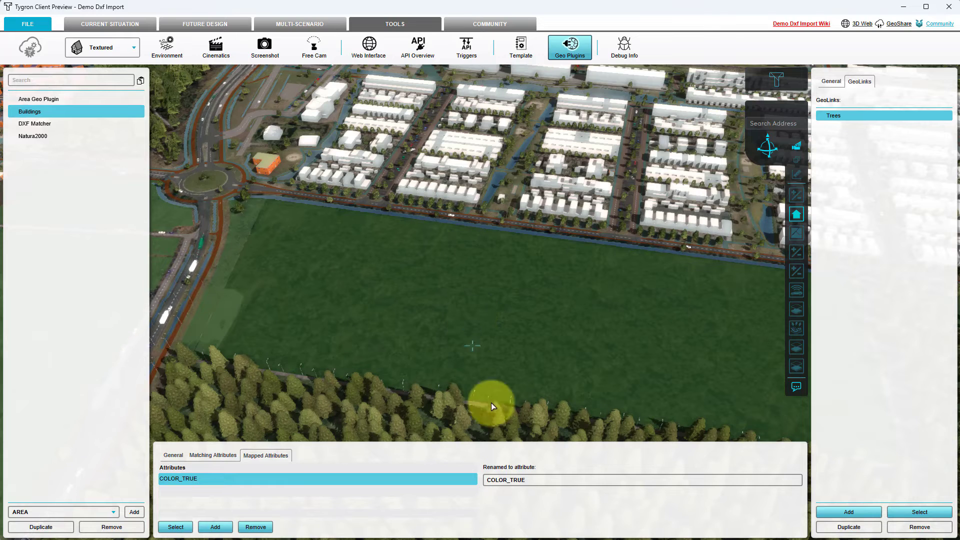
drag(539, 481, 451, 481)
text(GEOMETRY_COLOR)
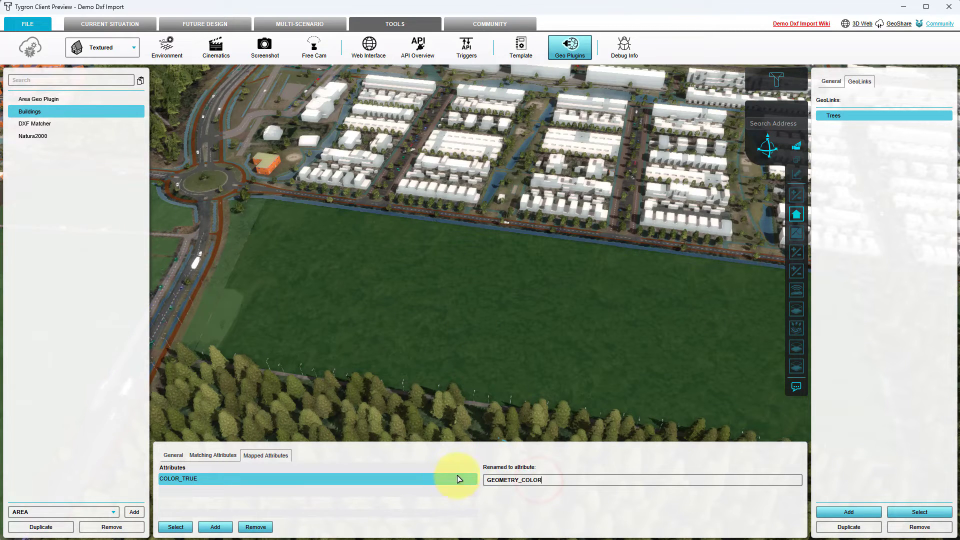
Set the priority of the Trees GeoLink to 60.
click(173, 455)
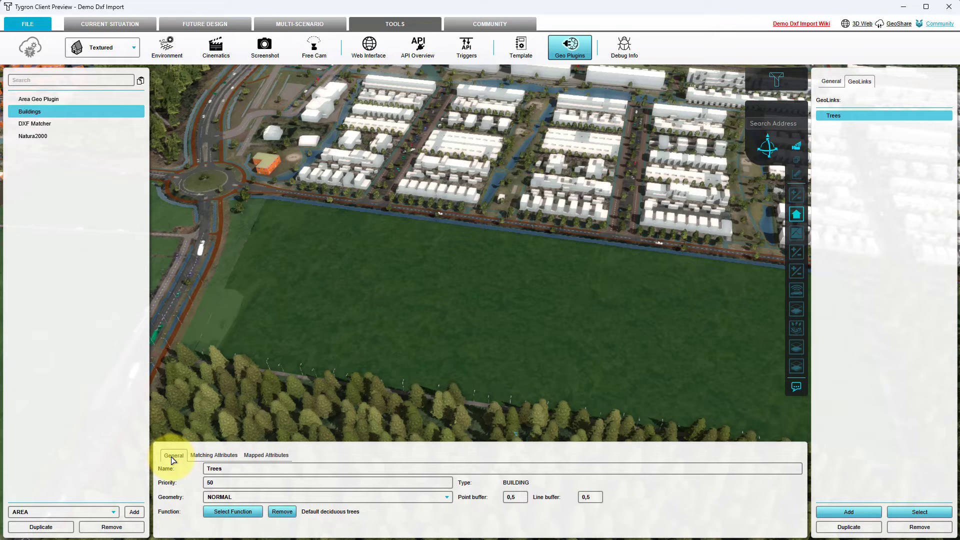
click(246, 484)
key(BackSpace)
key(BackSpace)
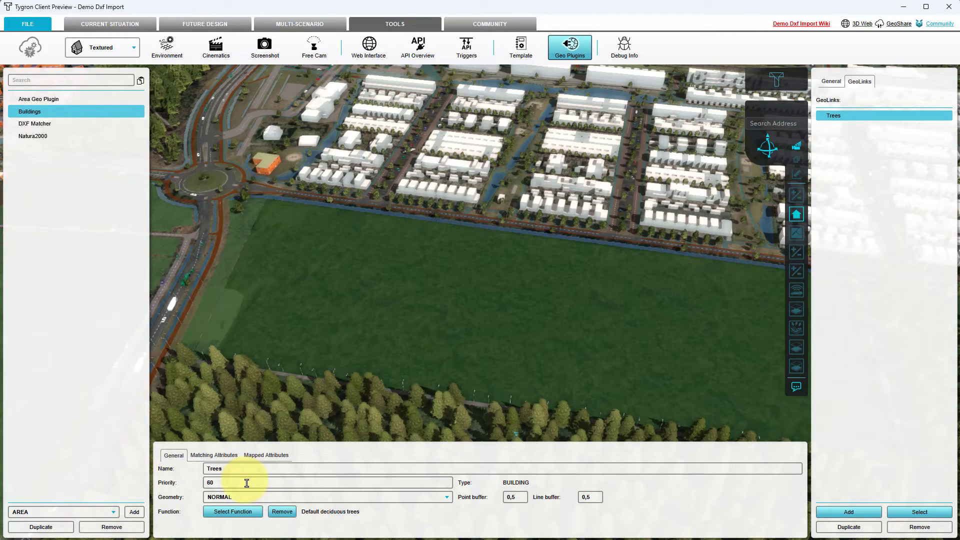
text(60)
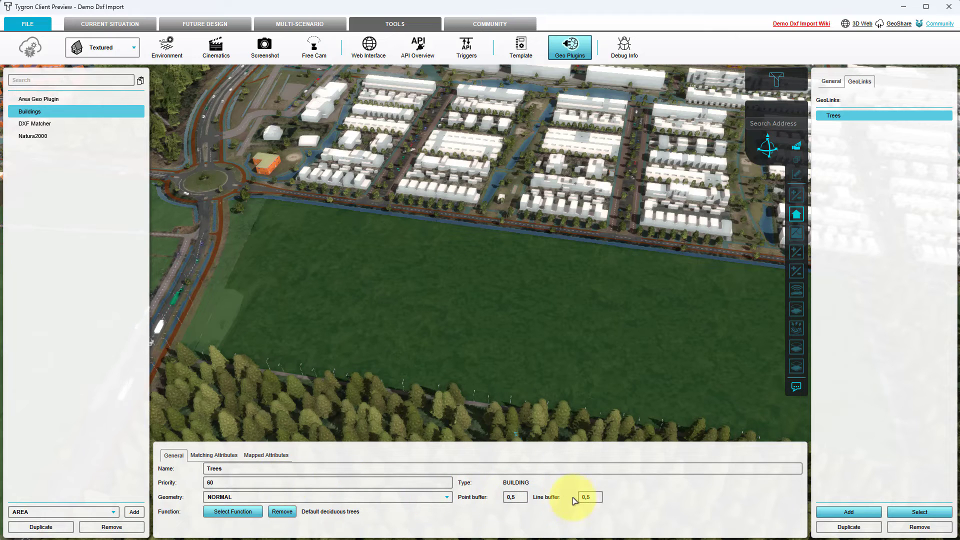
Set the geometry option of the Trees GeoLink to RADIUS_CENTERPOINT.
double_click(595, 498)
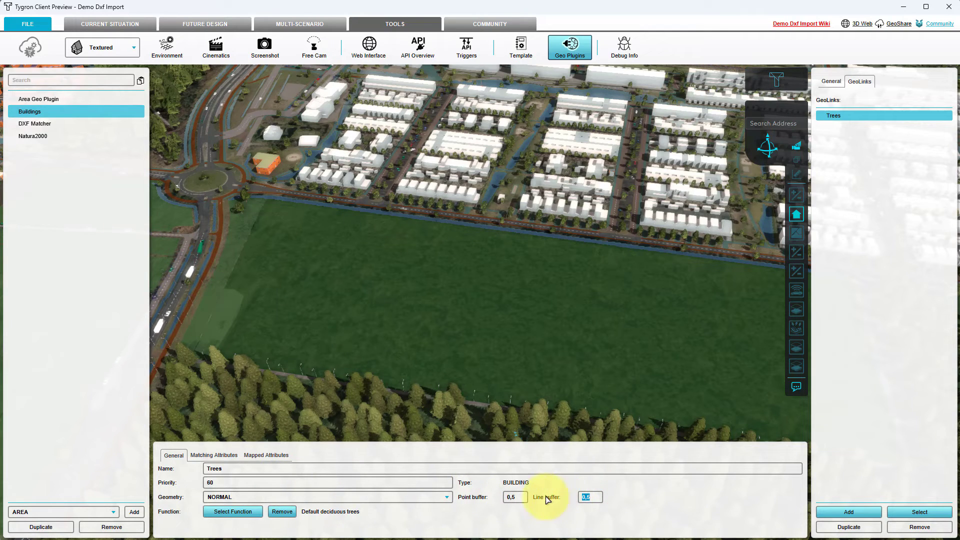
double_click(520, 497)
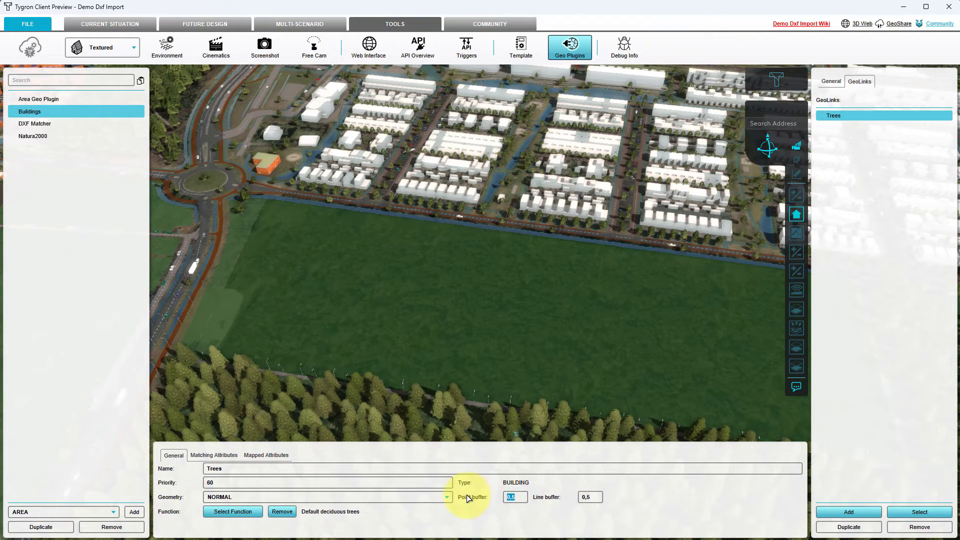
click(299, 500)
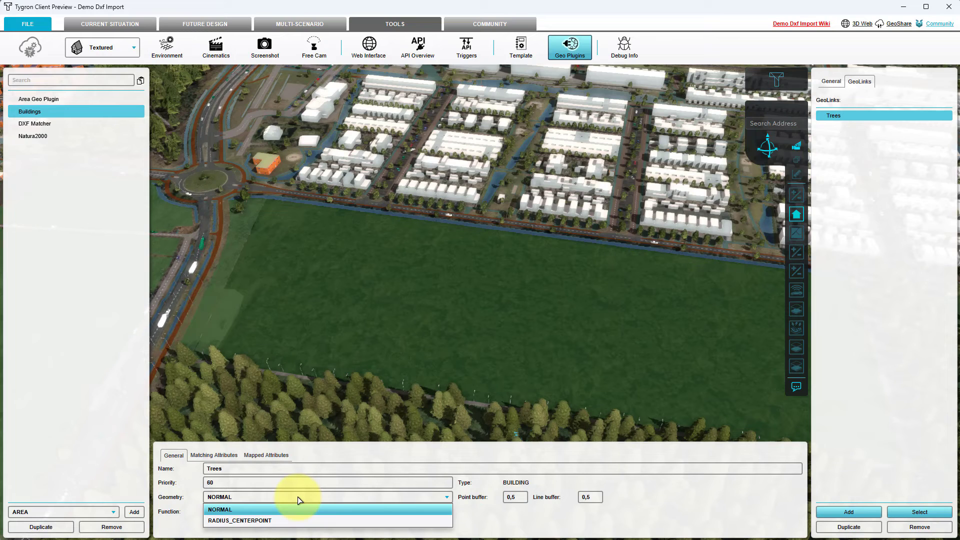
click(259, 520)
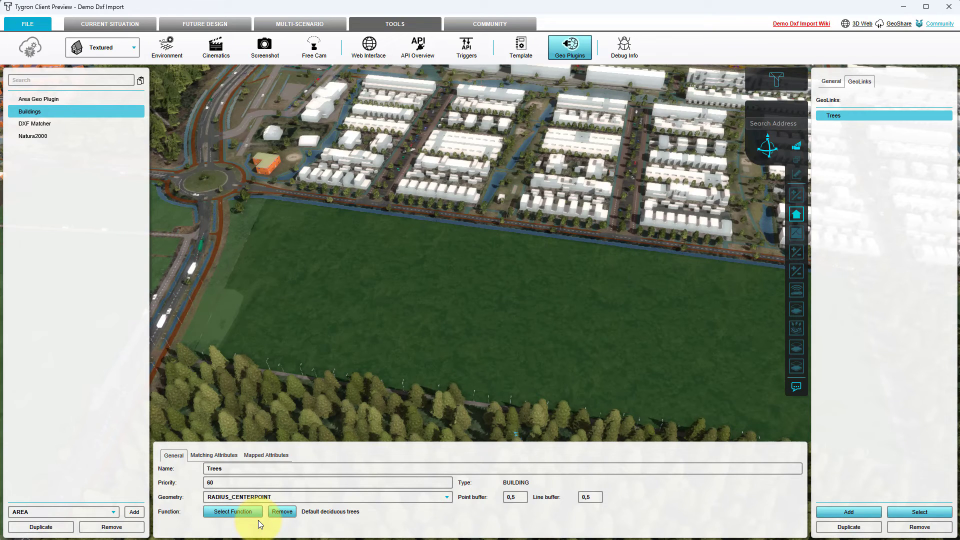
Open the point buffer value of the Trees GeoLink for editing.
click(520, 497)
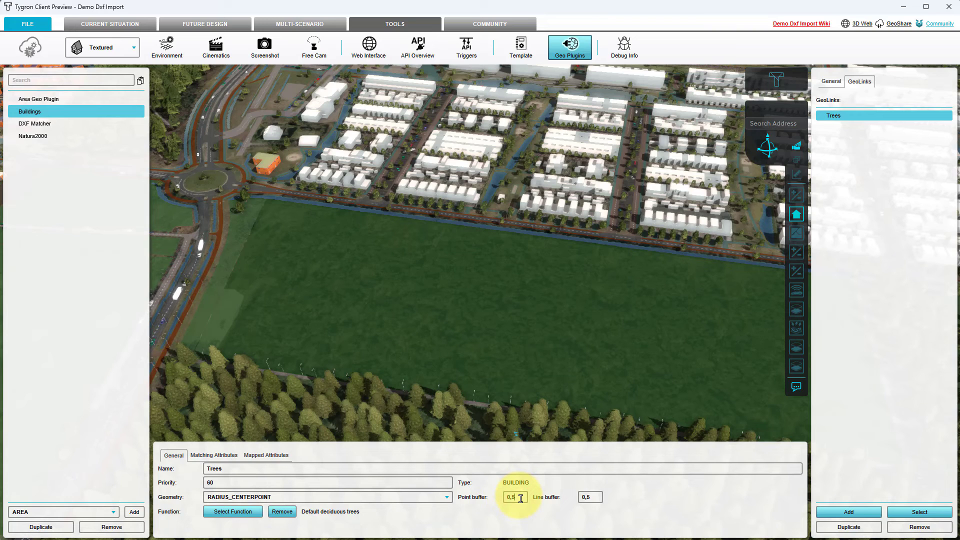